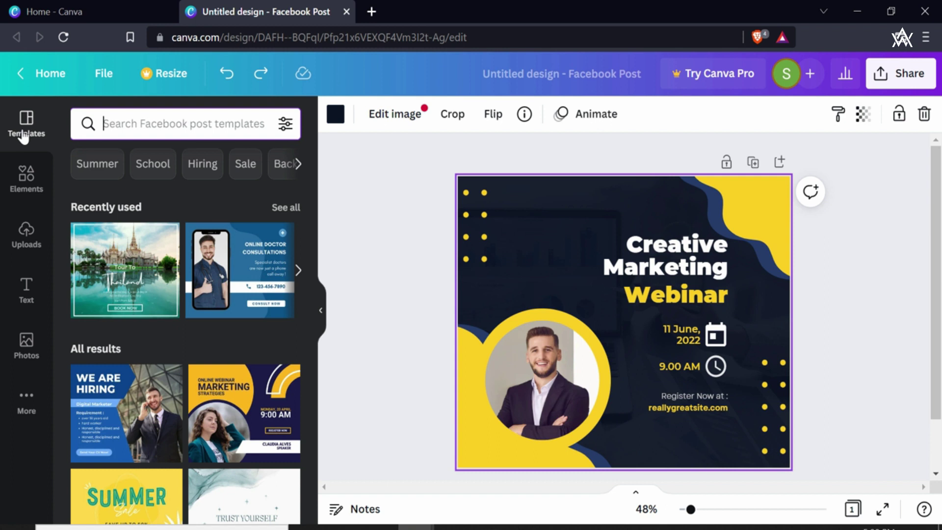
Return to the home page, search for "receipe", choose the Recipe Card format and open the Pumpkin Pie Recipe template.
{"action": "left_click", "coordinate": [47, 73]}
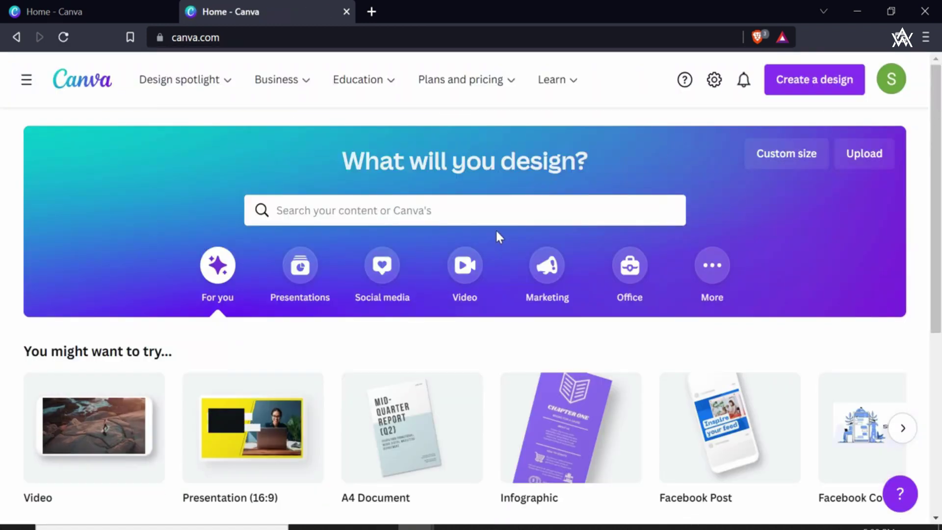
{"action": "left_click", "coordinate": [496, 210]}
{"action": "type", "text": "receipe"}
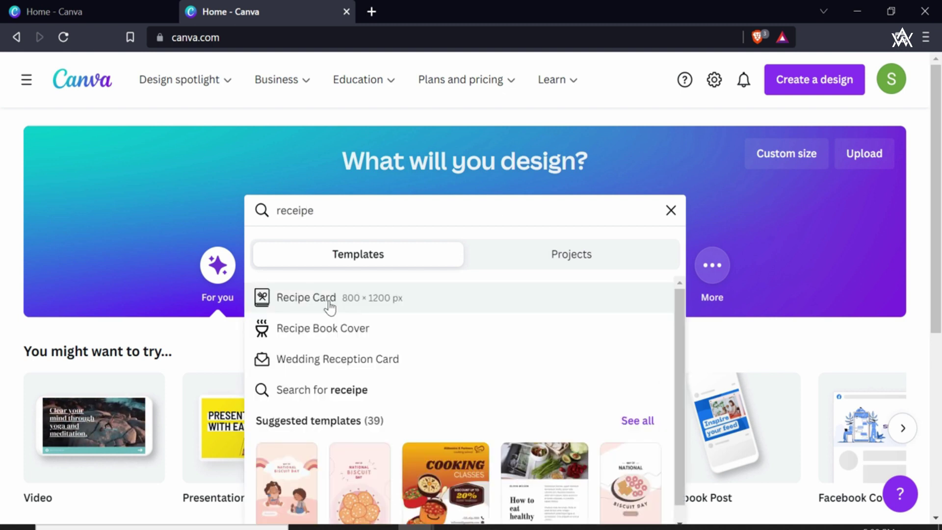
{"action": "left_click", "coordinate": [329, 307]}
{"action": "left_click", "coordinate": [802, 389]}
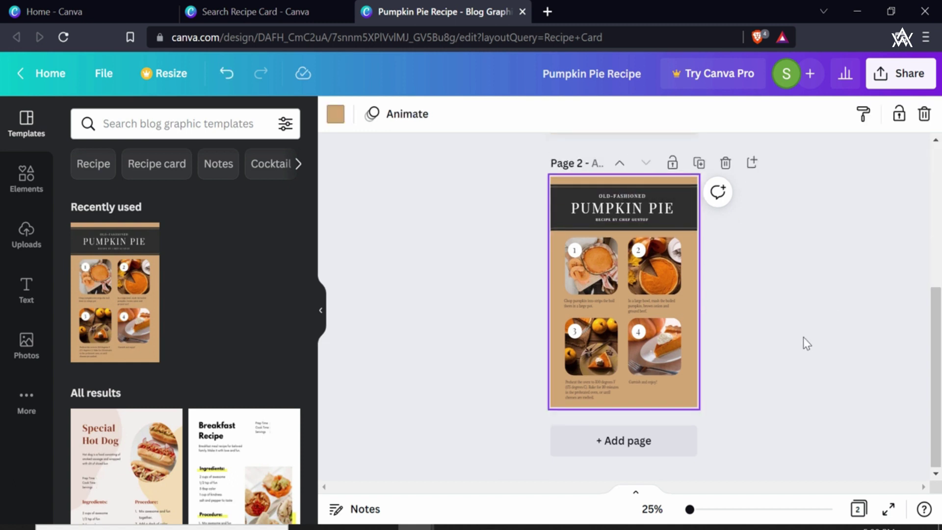
Change the background color of page 2 to the default coral red (#ff5757).
{"action": "scroll", "coordinate": [702, 341], "scroll_direction": "up", "scroll_amount": 5}
{"action": "scroll", "coordinate": [840, 274], "scroll_direction": "down", "scroll_amount": 5}
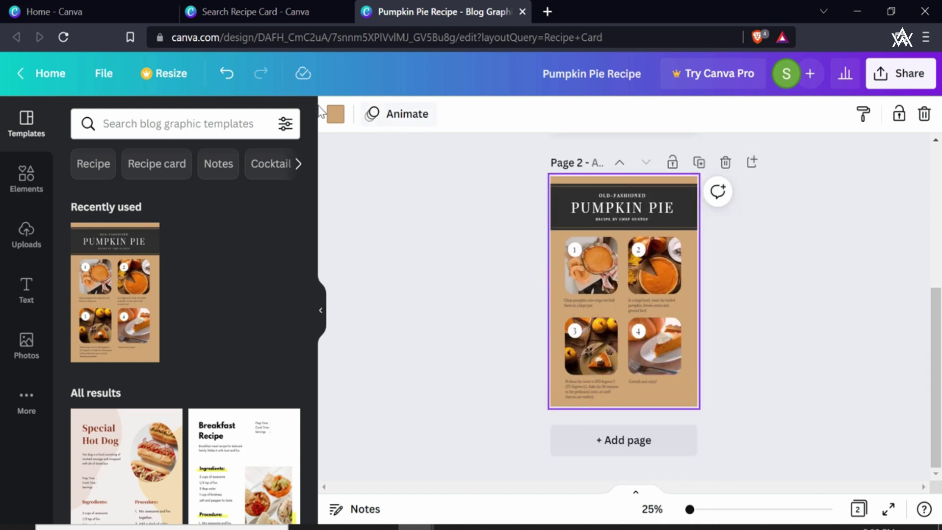
{"action": "left_click", "coordinate": [331, 115]}
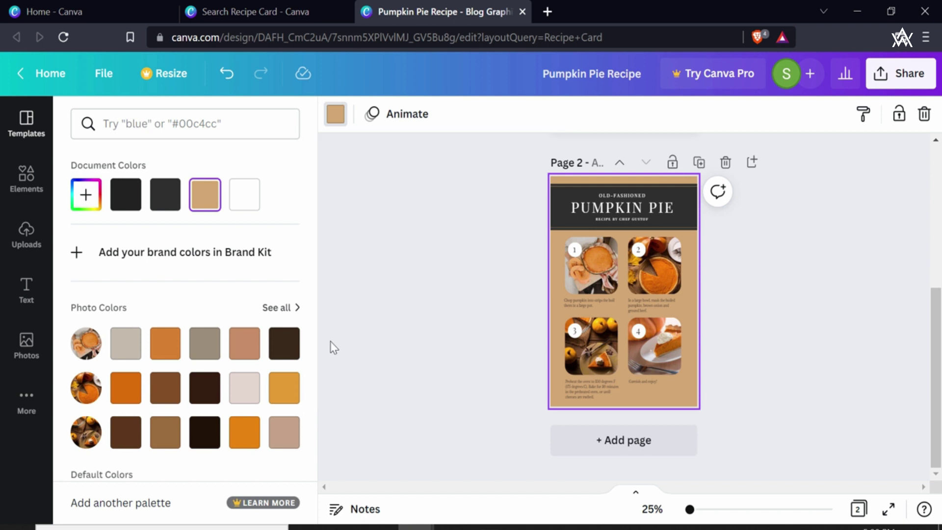
{"action": "scroll", "coordinate": [286, 284], "scroll_direction": "down", "scroll_amount": 4}
{"action": "left_click", "coordinate": [165, 413]}
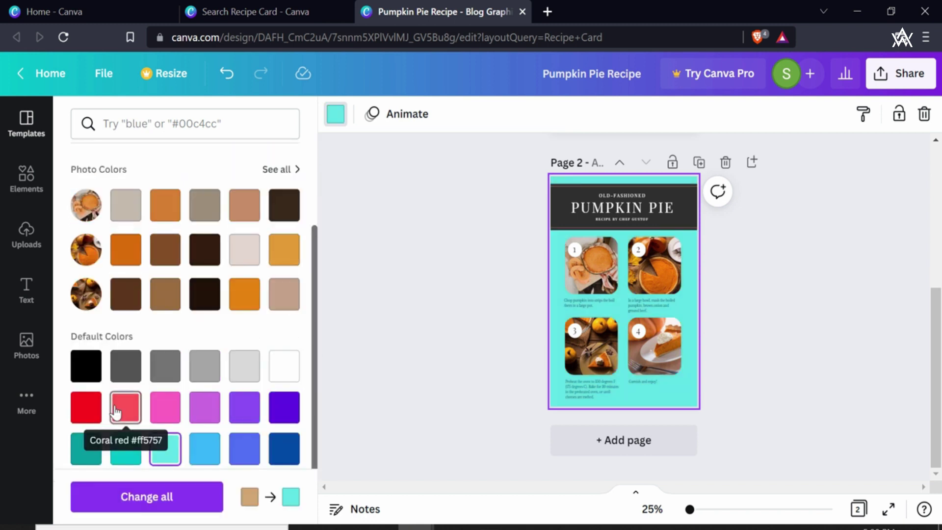
{"action": "left_click", "coordinate": [123, 409]}
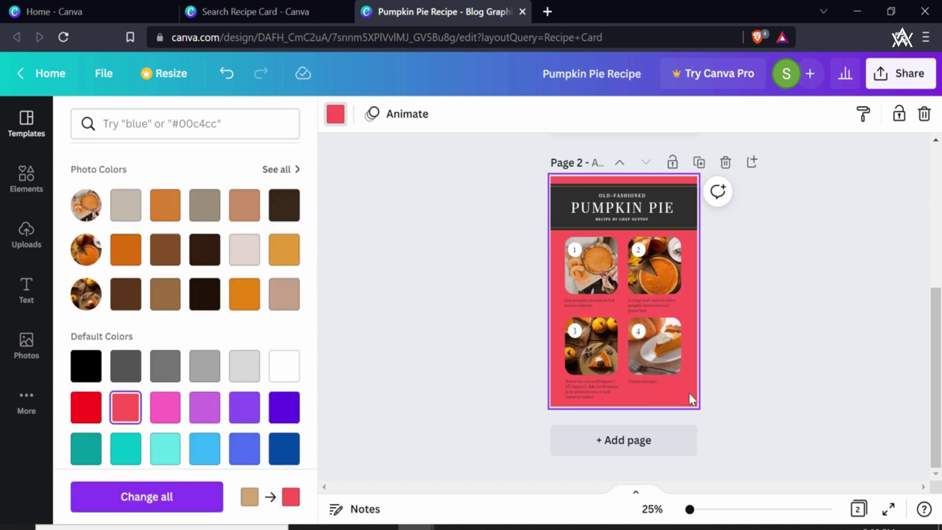
Delete photos 2 and 4 from page 2 together with their empty frames.
{"action": "left_click", "coordinate": [646, 345]}
{"action": "key", "text": "Delete"}
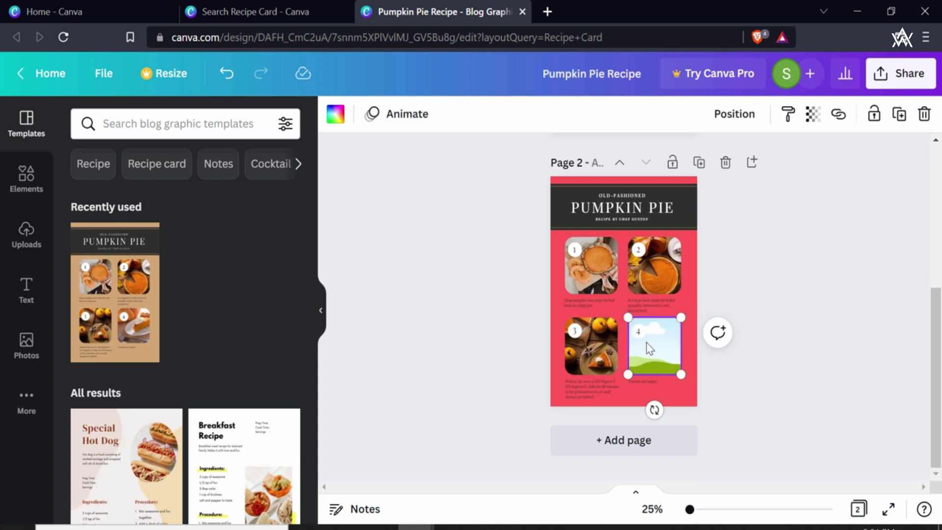
{"action": "left_click", "coordinate": [649, 287]}
{"action": "key", "text": "Delete"}
{"action": "key", "text": "Delete"}
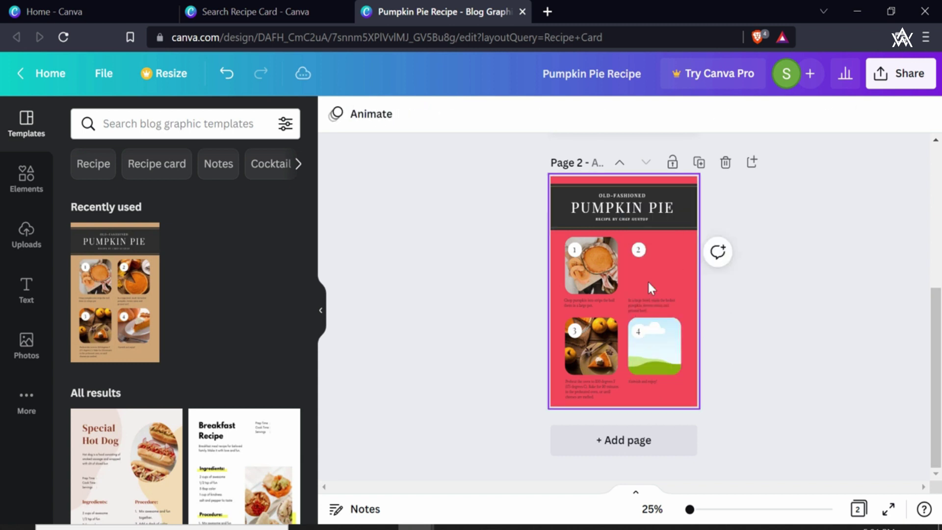
{"action": "left_click", "coordinate": [666, 346]}
{"action": "key", "text": "Delete"}
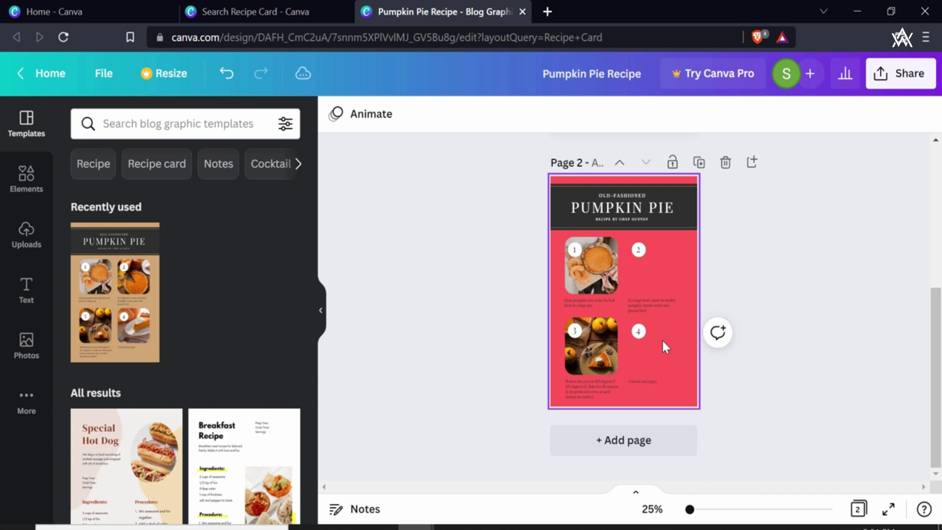
Delete the captions and number badges belonging to recipe steps 2 and 4 on page 2.
{"action": "left_click_drag", "start_coordinate": [625, 381], "coordinate": [625, 380]}
{"action": "key", "text": "Delete"}
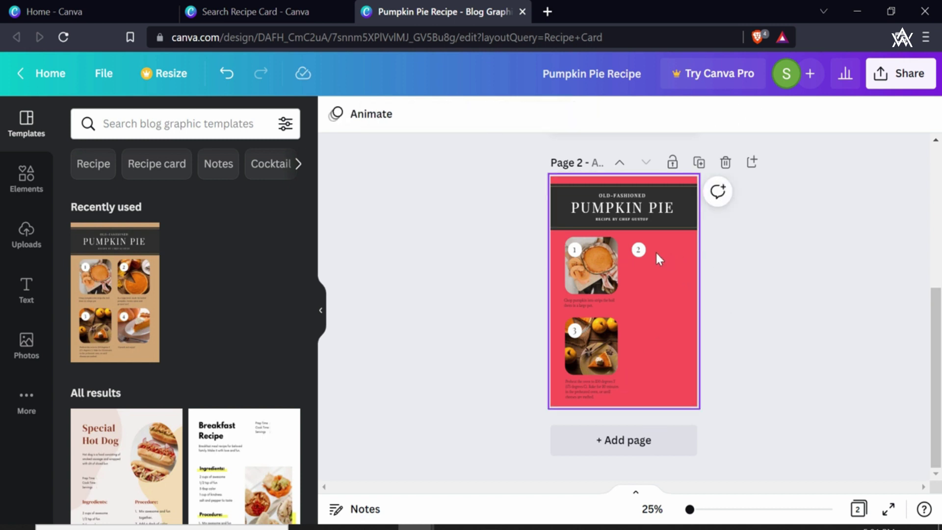
{"action": "left_click", "coordinate": [642, 248]}
{"action": "key", "text": "Delete"}
{"action": "left_click", "coordinate": [637, 249]}
{"action": "key", "text": "Delete"}
Enlarge photos 1 and 3 on page 2, stack them to the right of their number badges, and delete their captions.
{"action": "left_click", "coordinate": [613, 263]}
{"action": "left_click_drag", "start_coordinate": [617, 291], "coordinate": [647, 297]}
{"action": "left_click", "coordinate": [583, 300]}
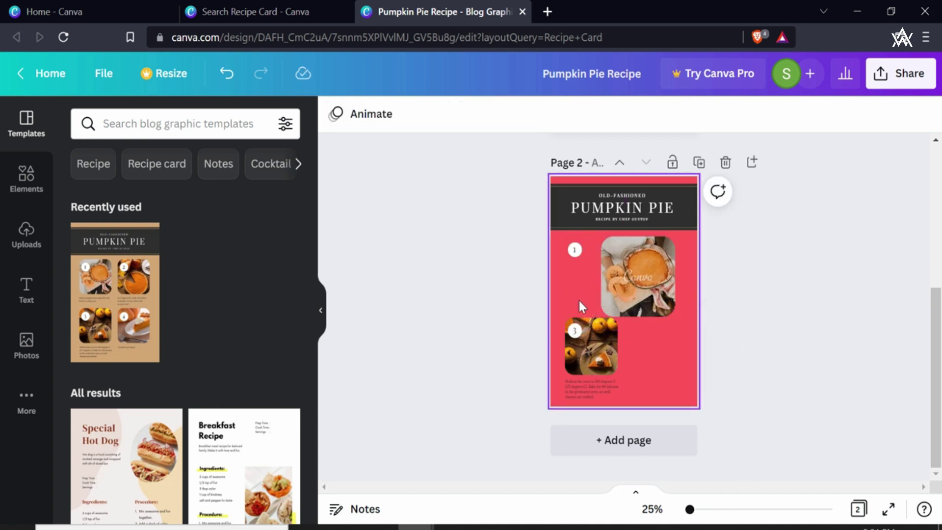
{"action": "left_click", "coordinate": [606, 348]}
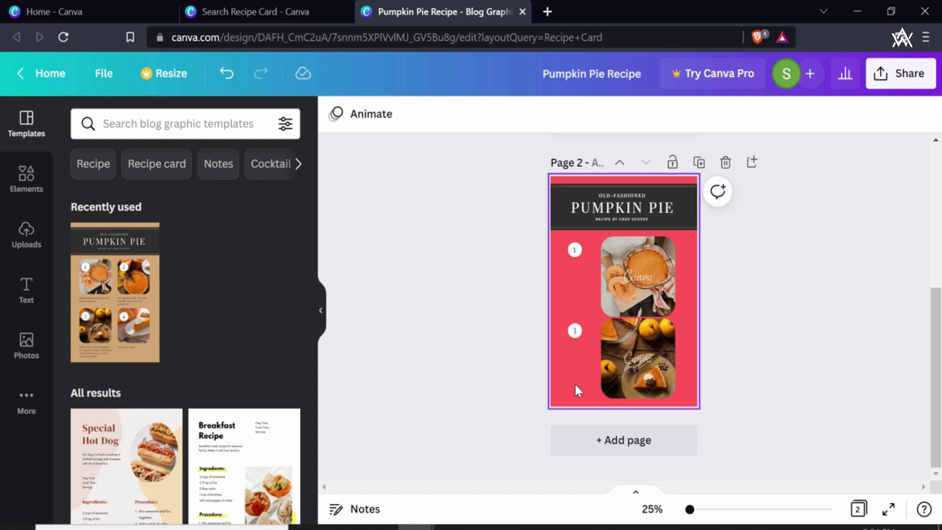
Duplicate the red page 2 with its two enlarged photos.
{"action": "scroll", "coordinate": [696, 329], "scroll_direction": "up", "scroll_amount": 5}
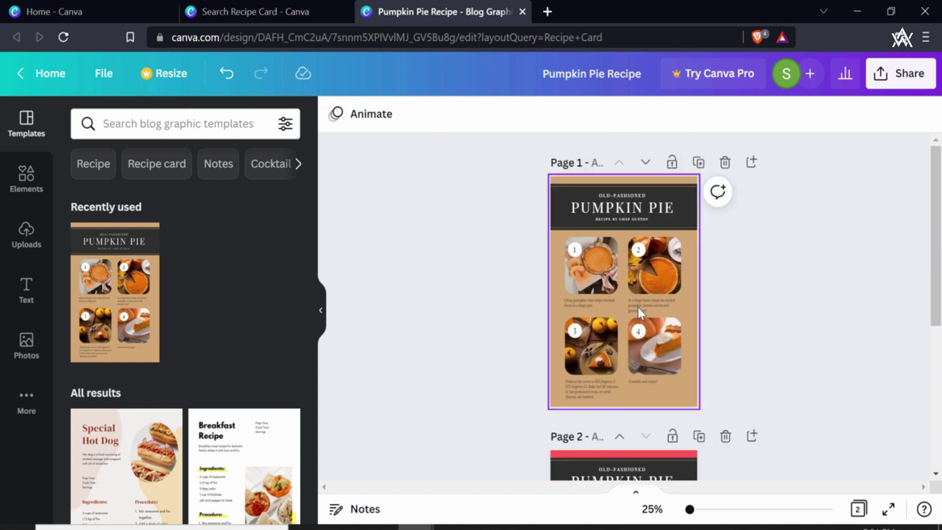
{"action": "scroll", "coordinate": [768, 328], "scroll_direction": "down", "scroll_amount": 5}
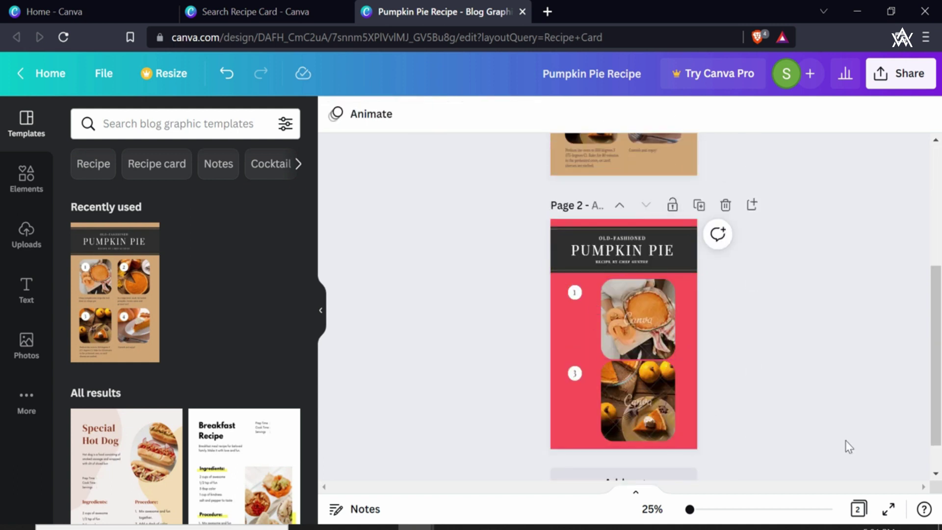
{"action": "left_click", "coordinate": [699, 204]}
Clear both photos on page 2, keeping their empty frames in place.
{"action": "scroll", "coordinate": [702, 358], "scroll_direction": "up", "scroll_amount": 9}
{"action": "scroll", "coordinate": [696, 352], "scroll_direction": "down", "scroll_amount": 6}
{"action": "left_click", "coordinate": [636, 253]}
{"action": "key", "text": "Delete"}
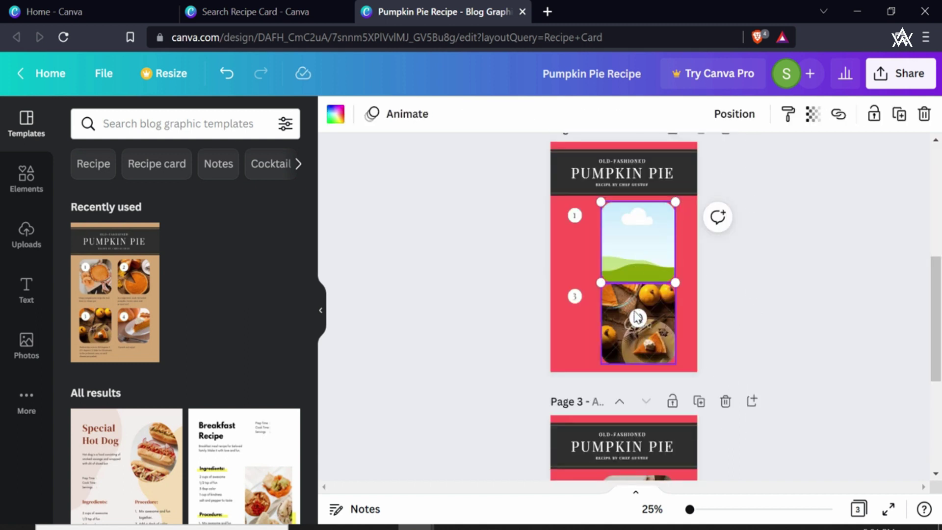
{"action": "left_click", "coordinate": [631, 306]}
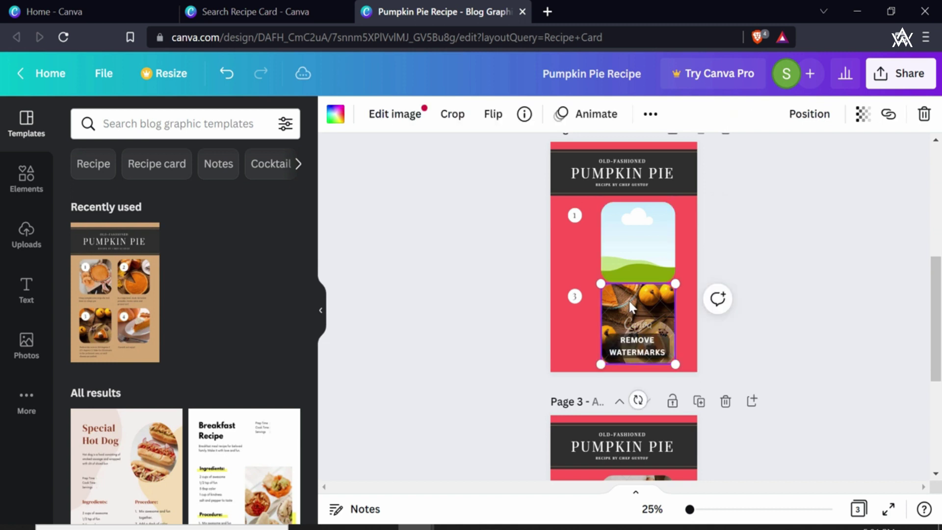
{"action": "key", "text": "Delete"}
Clear all four numbered photos on page 1, keeping their empty frames in place.
{"action": "scroll", "coordinate": [648, 274], "scroll_direction": "up", "scroll_amount": 5}
{"action": "left_click", "coordinate": [588, 263]}
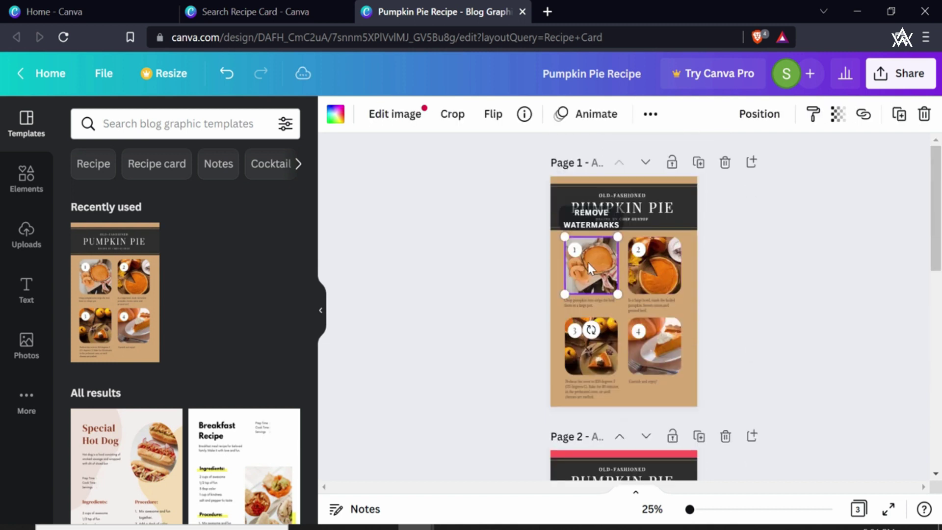
{"action": "key", "text": "Delete"}
{"action": "left_click", "coordinate": [655, 272]}
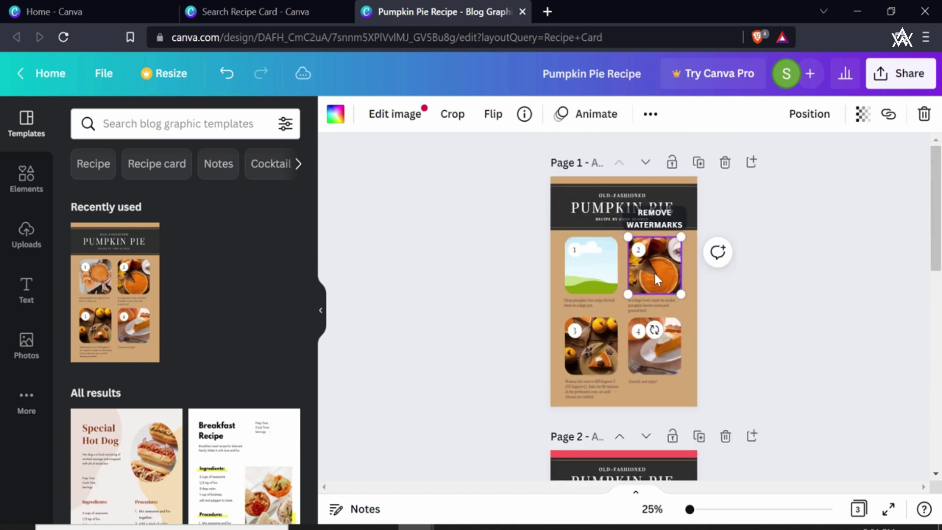
{"action": "key", "text": "Delete"}
{"action": "left_click", "coordinate": [576, 353]}
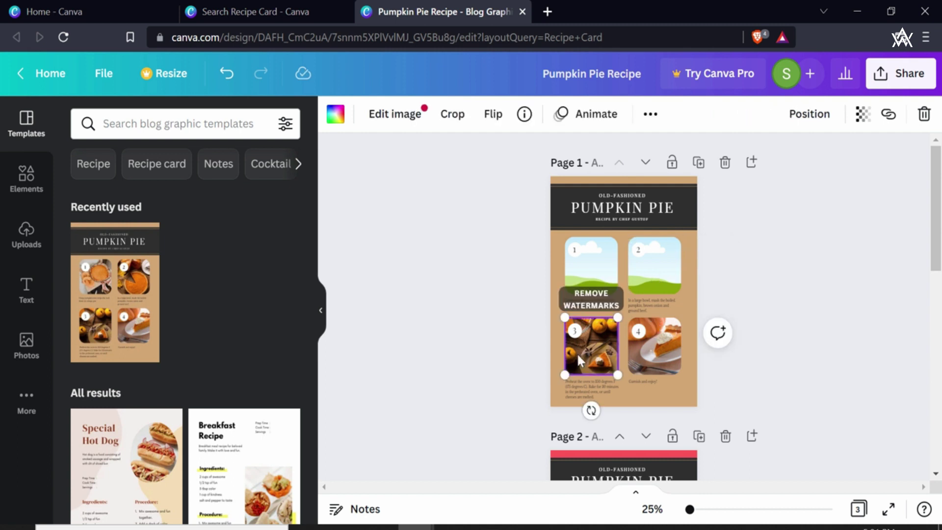
{"action": "key", "text": "Delete"}
{"action": "left_click", "coordinate": [654, 369]}
{"action": "key", "text": "Delete"}
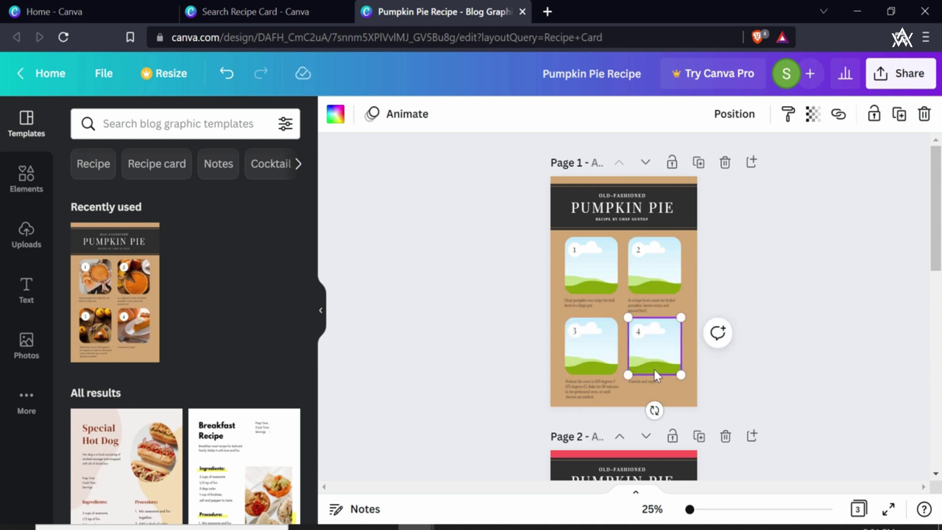
Compare the frame layouts on pages 1 and 2 with the filled photos on page 3.
{"action": "scroll", "coordinate": [714, 361], "scroll_direction": "down", "scroll_amount": 8}
{"action": "scroll", "coordinate": [686, 363], "scroll_direction": "down", "scroll_amount": 3}
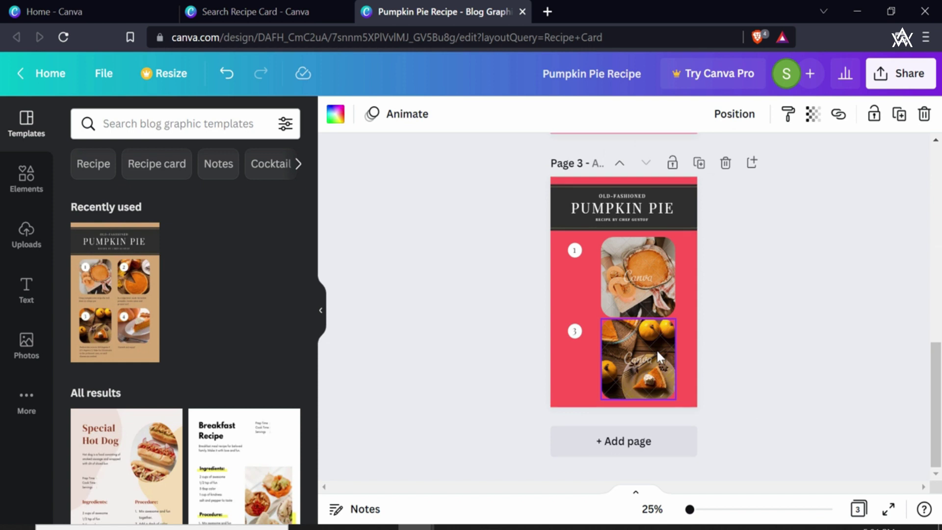
{"action": "scroll", "coordinate": [686, 338], "scroll_direction": "up", "scroll_amount": 5}
{"action": "scroll", "coordinate": [888, 335], "scroll_direction": "up", "scroll_amount": 5}
{"action": "scroll", "coordinate": [722, 331], "scroll_direction": "down", "scroll_amount": 5}
{"action": "scroll", "coordinate": [734, 330], "scroll_direction": "up", "scroll_amount": 5}
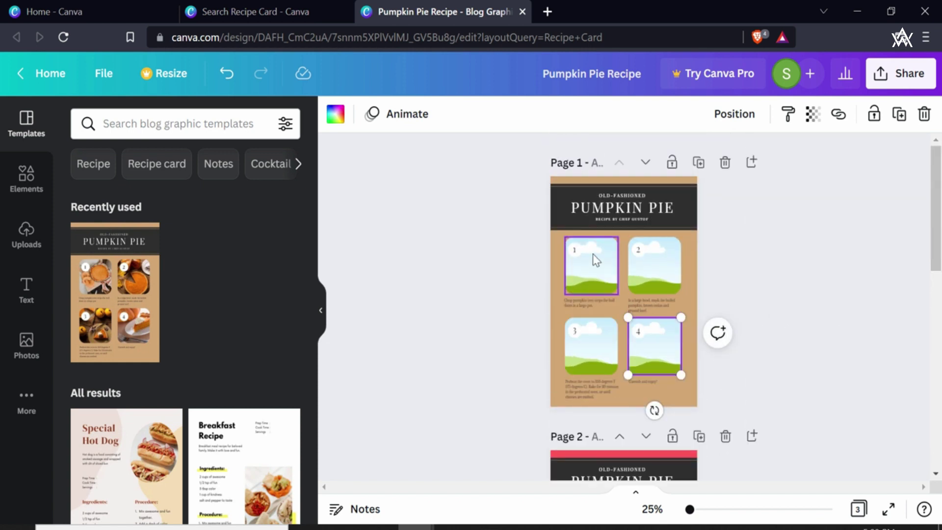
{"action": "scroll", "coordinate": [666, 269], "scroll_direction": "down", "scroll_amount": 4}
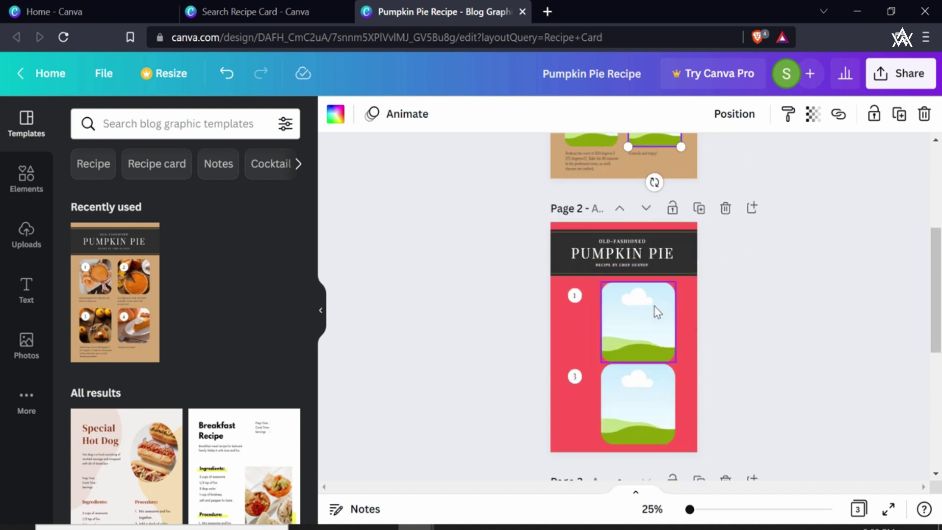
{"action": "scroll", "coordinate": [610, 372], "scroll_direction": "down", "scroll_amount": 5}
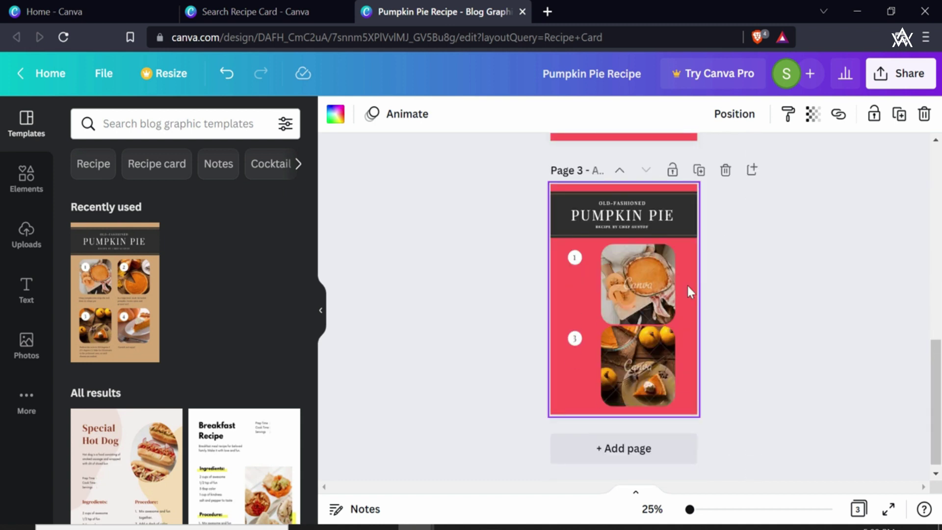
{"action": "scroll", "coordinate": [782, 454], "scroll_direction": "up", "scroll_amount": 3}
{"action": "scroll", "coordinate": [713, 421], "scroll_direction": "down", "scroll_amount": 2}
{"action": "scroll", "coordinate": [714, 420], "scroll_direction": "down", "scroll_amount": 1}
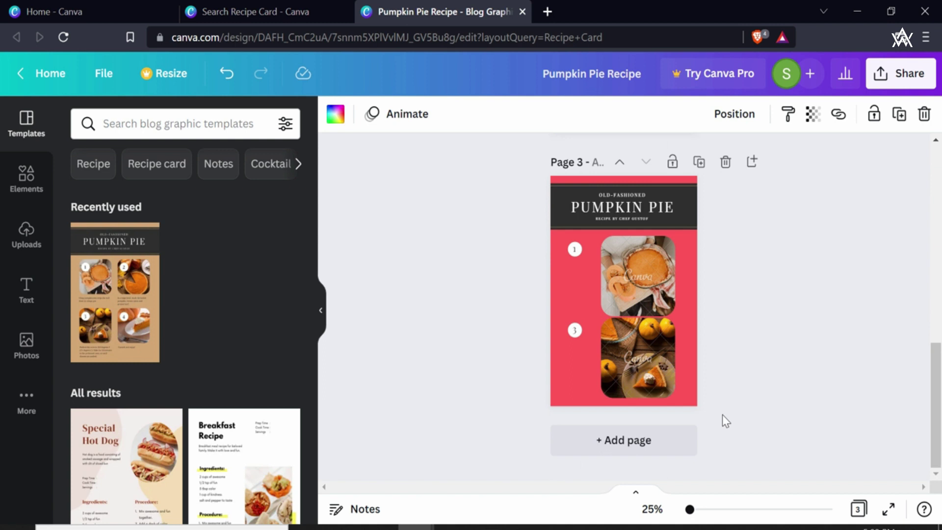
{"action": "scroll", "coordinate": [722, 414], "scroll_direction": "up", "scroll_amount": 10}
{"action": "scroll", "coordinate": [741, 312], "scroll_direction": "down", "scroll_amount": 9}
{"action": "scroll", "coordinate": [768, 285], "scroll_direction": "down", "scroll_amount": 2}
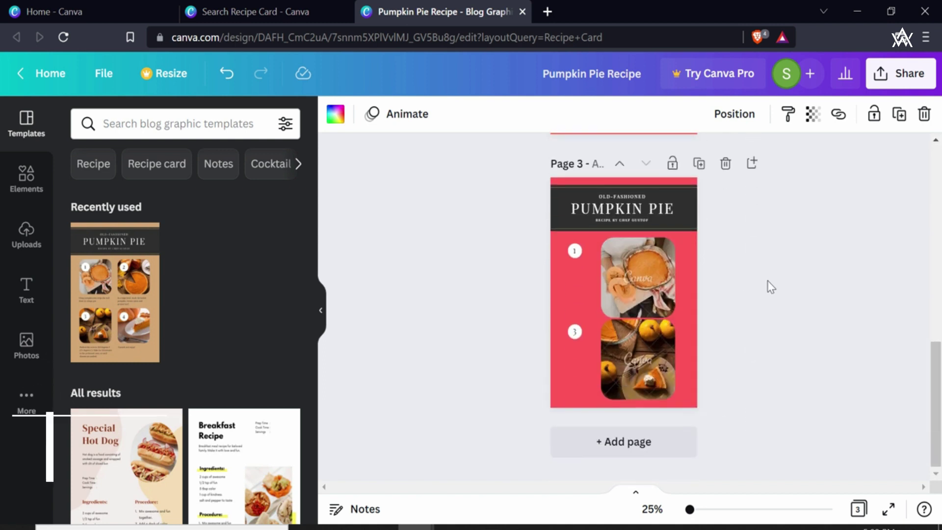
{"action": "scroll", "coordinate": [771, 299], "scroll_direction": "up", "scroll_amount": 4}
{"action": "scroll", "coordinate": [776, 303], "scroll_direction": "down", "scroll_amount": 4}
{"action": "scroll", "coordinate": [770, 300], "scroll_direction": "up", "scroll_amount": 4}
{"action": "scroll", "coordinate": [765, 302], "scroll_direction": "down", "scroll_amount": 1}
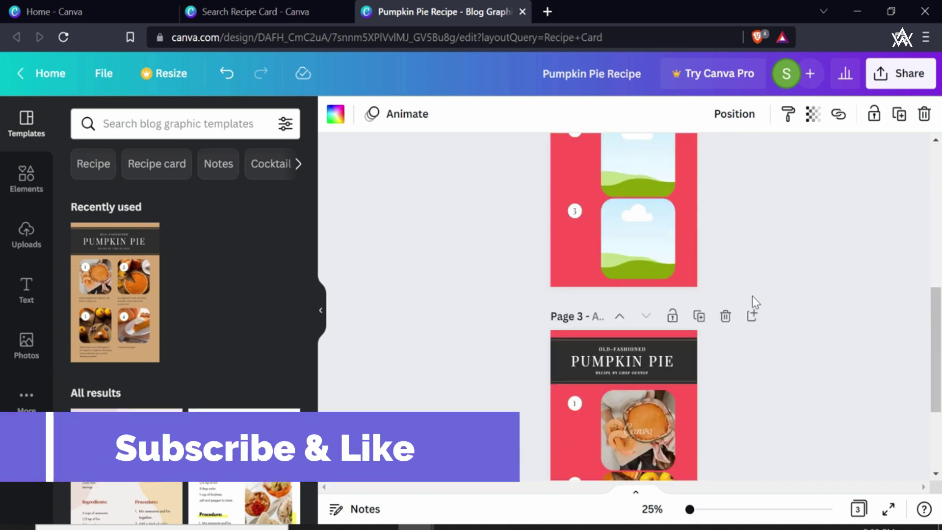
Try to place the uploaded landscape image into the lower frames on page 1.
{"action": "left_click", "coordinate": [26, 235]}
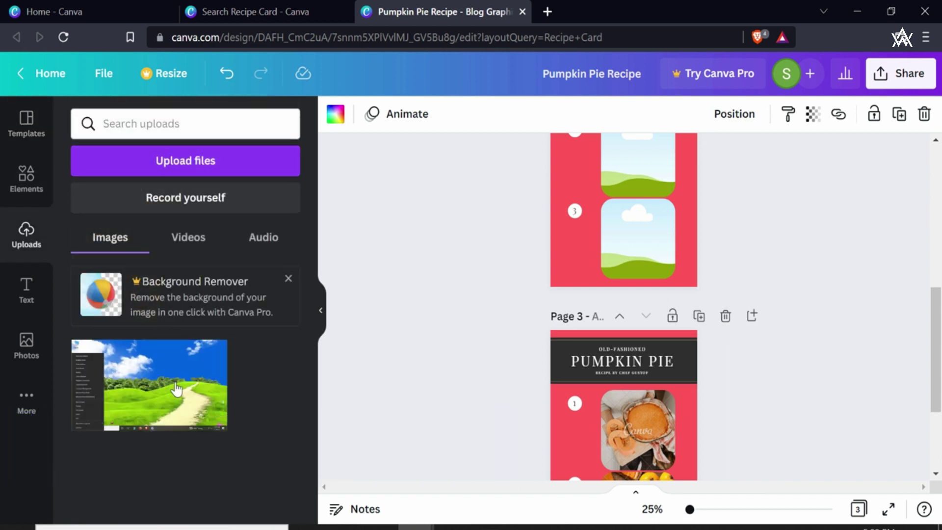
{"action": "scroll", "coordinate": [436, 349], "scroll_direction": "up", "scroll_amount": 5}
{"action": "left_click_drag", "start_coordinate": [150, 385], "coordinate": [601, 182]}
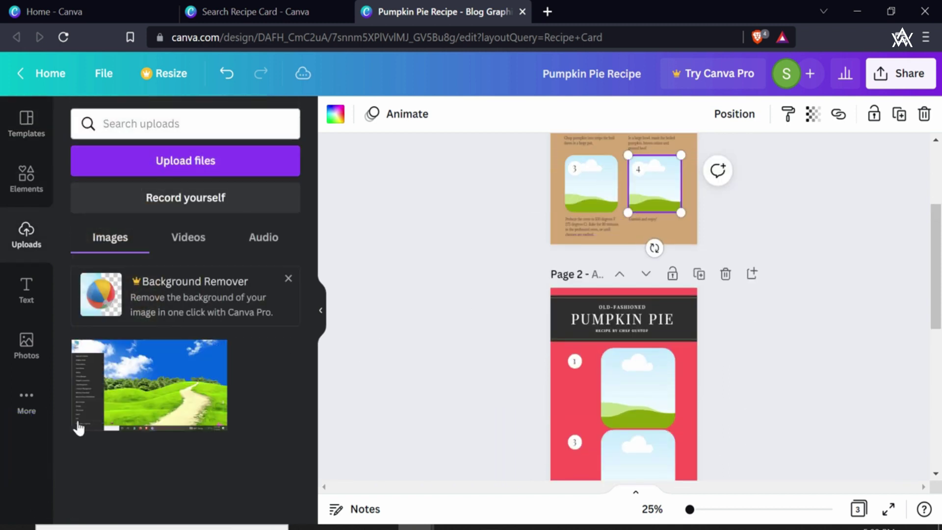
{"action": "left_click_drag", "start_coordinate": [145, 414], "coordinate": [561, 189]}
{"action": "left_click_drag", "start_coordinate": [146, 401], "coordinate": [620, 160]}
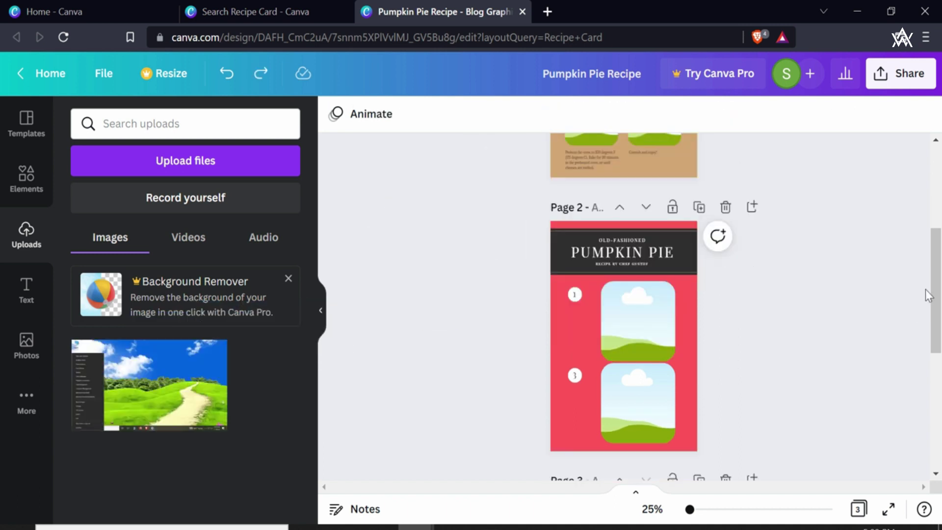
Fill both empty frames on page 2 with the uploaded landscape image.
{"action": "left_click_drag", "start_coordinate": [937, 242], "coordinate": [940, 231]}
{"action": "scroll", "coordinate": [920, 316], "scroll_direction": "up", "scroll_amount": 4}
{"action": "scroll", "coordinate": [920, 316], "scroll_direction": "down", "scroll_amount": 5}
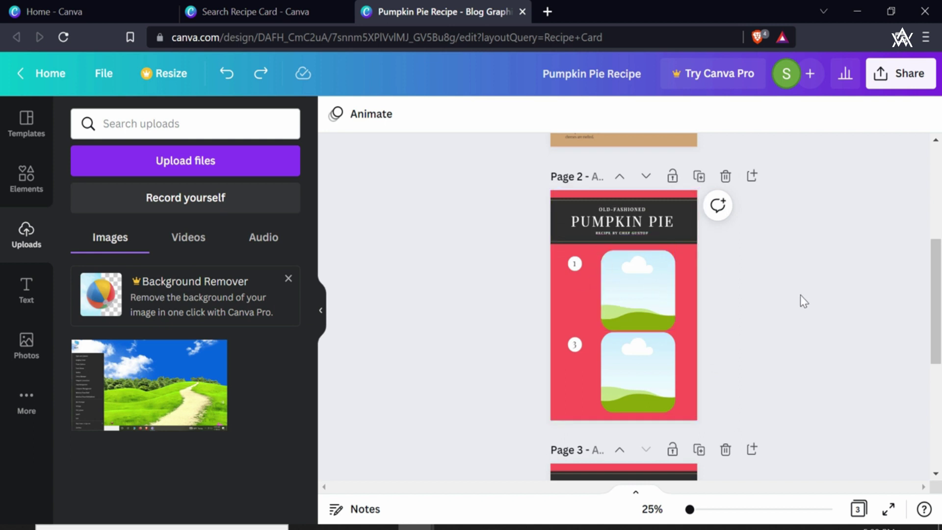
{"action": "left_click_drag", "start_coordinate": [153, 385], "coordinate": [614, 291]}
{"action": "left_click_drag", "start_coordinate": [149, 385], "coordinate": [637, 371]}
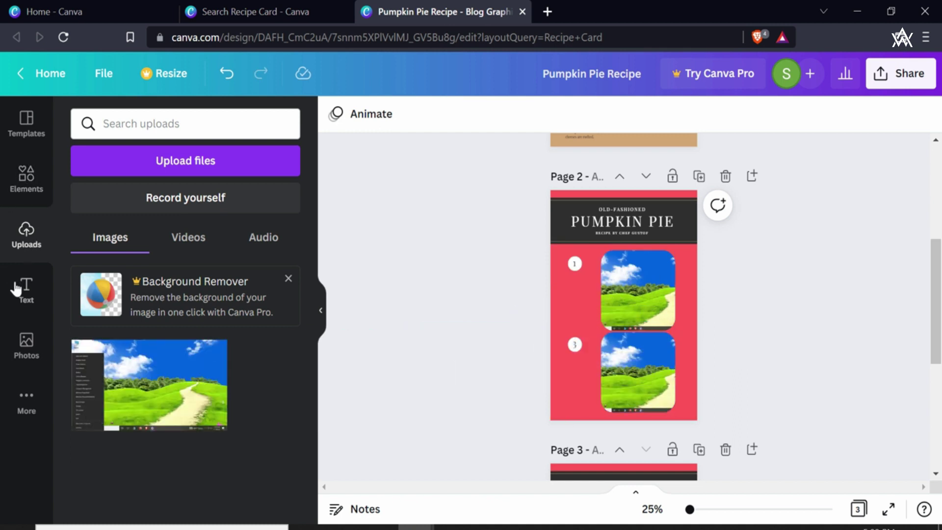
Search the stock photos for "food" and replace the upper photo on page 2 with the plate of loaded fries.
{"action": "left_click", "coordinate": [25, 407]}
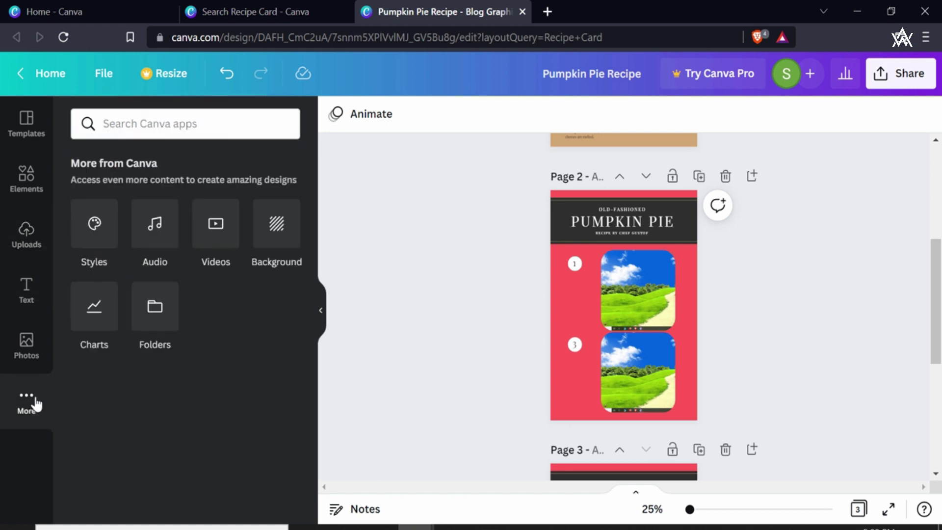
{"action": "left_click", "coordinate": [48, 361]}
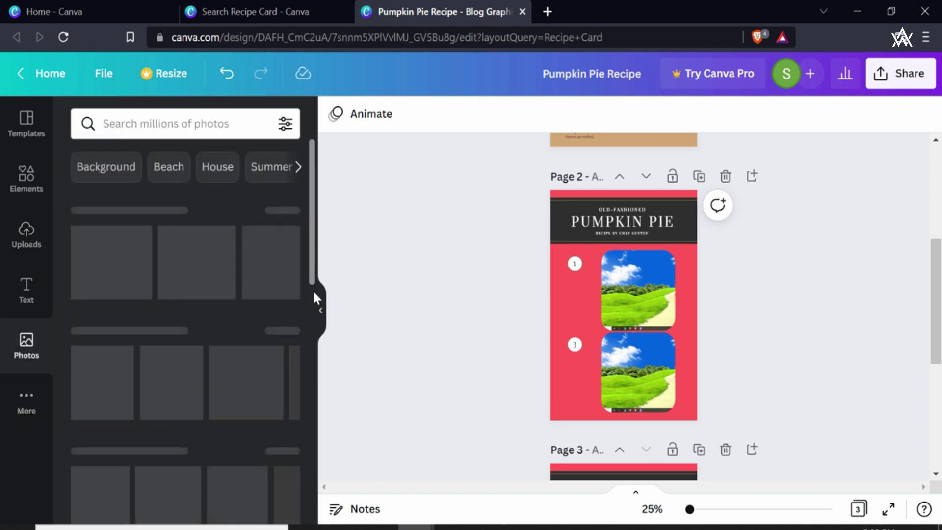
{"action": "left_click", "coordinate": [217, 129]}
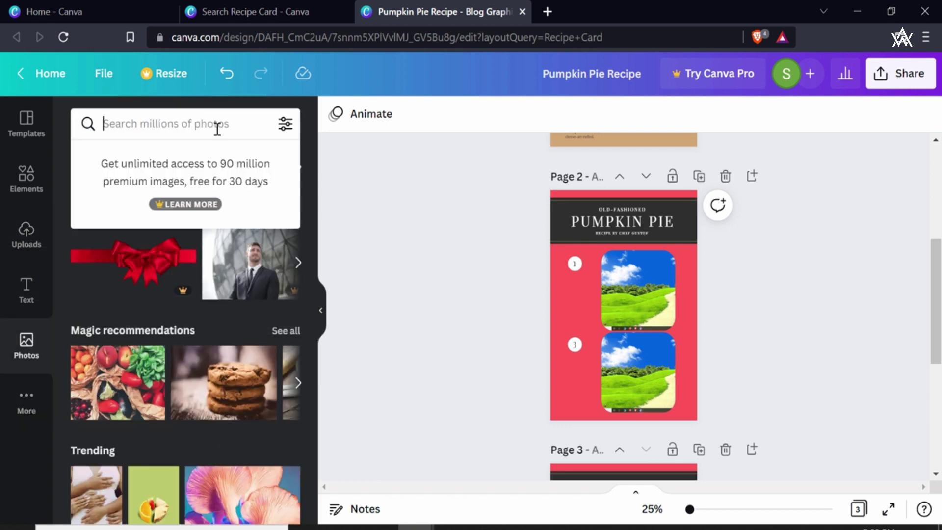
{"action": "type", "text": "food"}
{"action": "key", "text": "Return"}
{"action": "left_click_drag", "start_coordinate": [245, 306], "coordinate": [656, 304]}
Replace the lower photo on page 2 with the burger image from the food results.
{"action": "scroll", "coordinate": [255, 392], "scroll_direction": "down", "scroll_amount": 5}
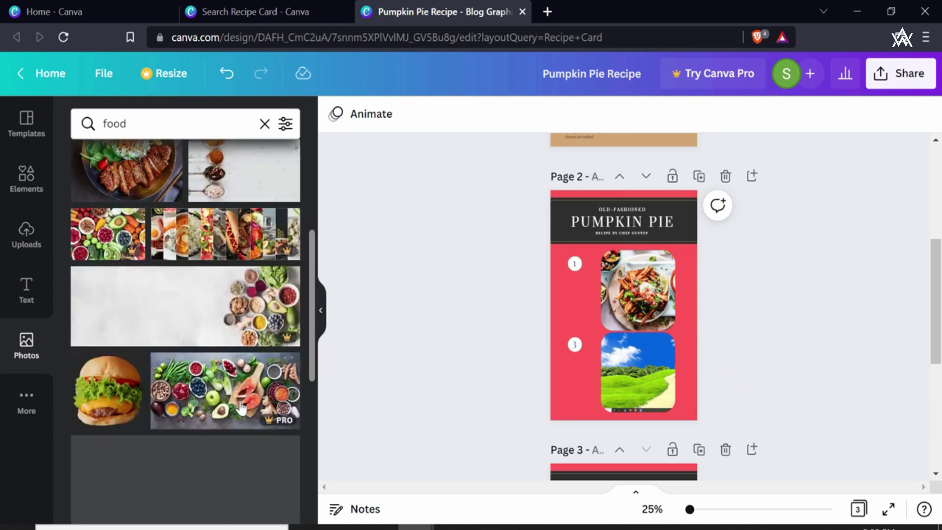
{"action": "scroll", "coordinate": [236, 400], "scroll_direction": "down", "scroll_amount": 3}
{"action": "left_click_drag", "start_coordinate": [109, 236], "coordinate": [638, 375]}
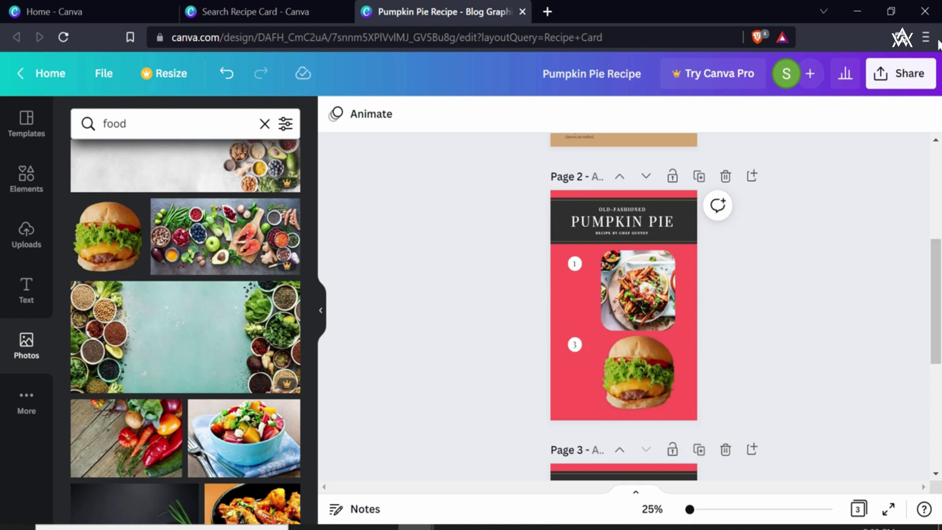
Review the frames and photos on all pages of the recipe design before exporting.
{"action": "left_click", "coordinate": [900, 73]}
{"action": "left_click", "coordinate": [537, 231]}
{"action": "scroll", "coordinate": [537, 231], "scroll_direction": "down", "scroll_amount": 4}
{"action": "scroll", "coordinate": [807, 263], "scroll_direction": "down", "scroll_amount": 2}
{"action": "scroll", "coordinate": [834, 286], "scroll_direction": "up", "scroll_amount": 10}
{"action": "scroll", "coordinate": [643, 236], "scroll_direction": "up", "scroll_amount": 2}
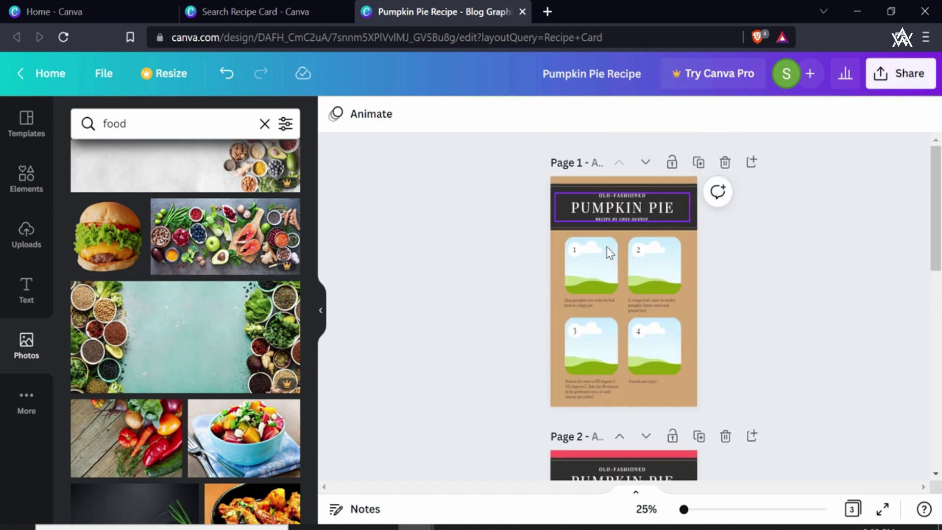
{"action": "scroll", "coordinate": [745, 273], "scroll_direction": "down", "scroll_amount": 10}
{"action": "scroll", "coordinate": [780, 287], "scroll_direction": "up", "scroll_amount": 7}
{"action": "scroll", "coordinate": [790, 293], "scroll_direction": "up", "scroll_amount": 3}
{"action": "scroll", "coordinate": [791, 292], "scroll_direction": "down", "scroll_amount": 8}
{"action": "scroll", "coordinate": [798, 288], "scroll_direction": "up", "scroll_amount": 5}
{"action": "scroll", "coordinate": [765, 295], "scroll_direction": "down", "scroll_amount": 2}
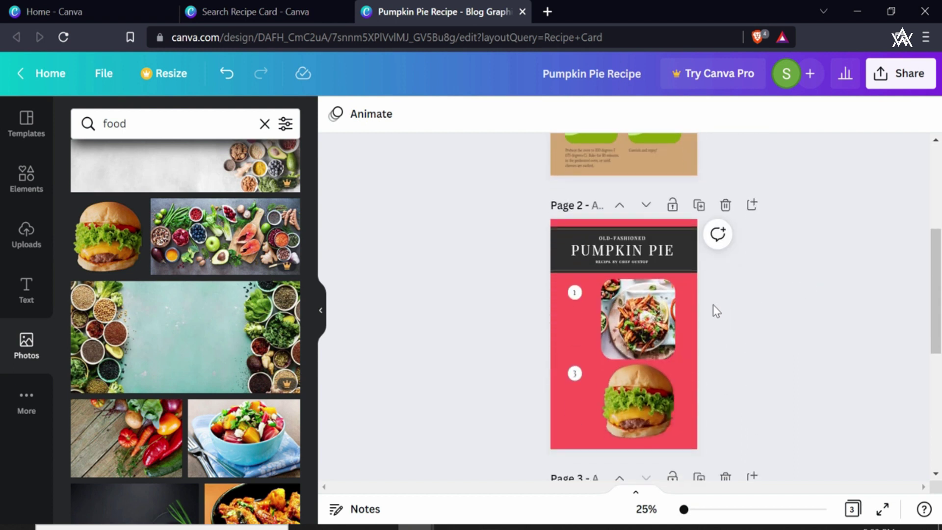
Open the design's download settings and limit the export to page 2 only.
{"action": "left_click", "coordinate": [908, 81]}
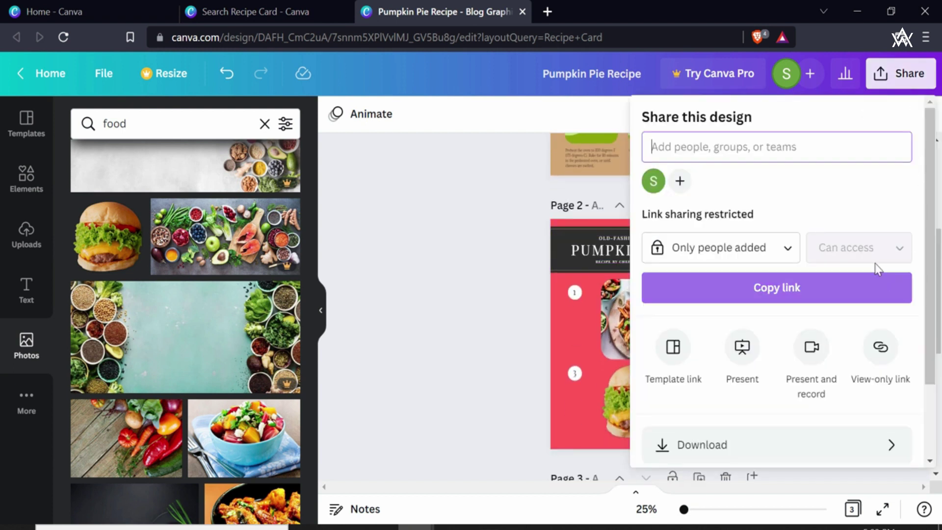
{"action": "scroll", "coordinate": [875, 267], "scroll_direction": "down", "scroll_amount": 2}
{"action": "left_click", "coordinate": [864, 361]}
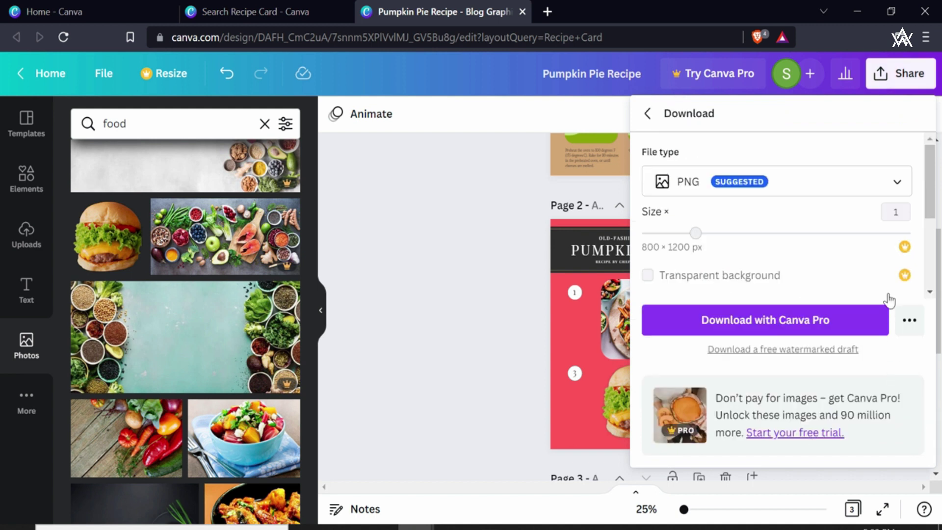
{"action": "scroll", "coordinate": [888, 289], "scroll_direction": "down", "scroll_amount": 3}
{"action": "left_click", "coordinate": [888, 219]}
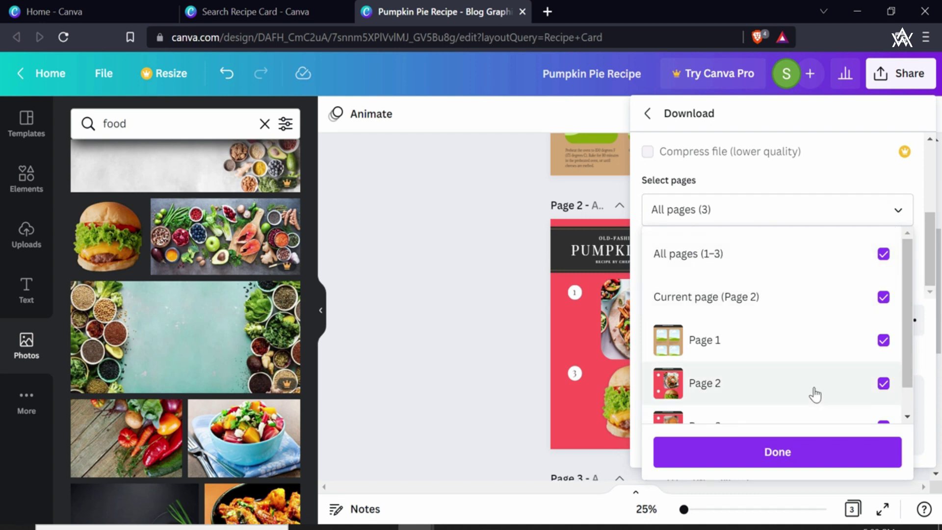
{"action": "left_click", "coordinate": [884, 254]}
{"action": "scroll", "coordinate": [868, 382], "scroll_direction": "down", "scroll_amount": 3}
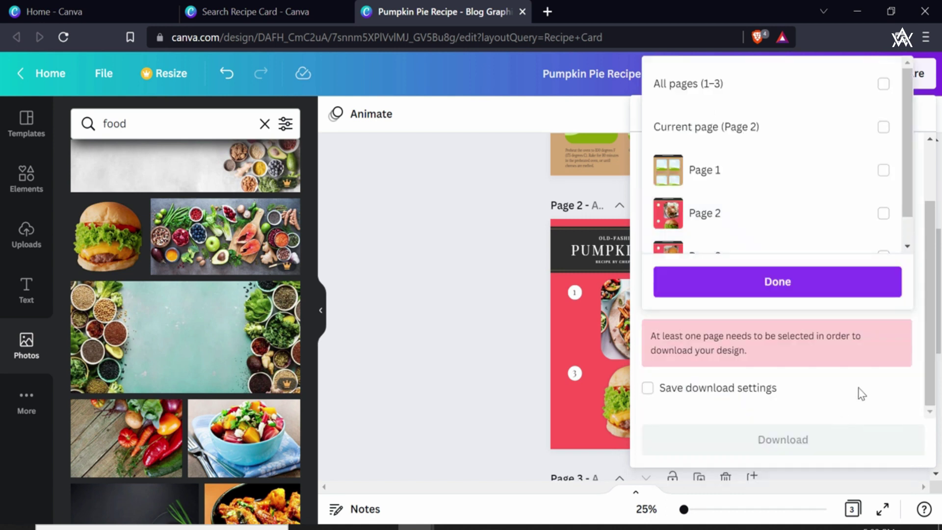
{"action": "left_click", "coordinate": [882, 215]}
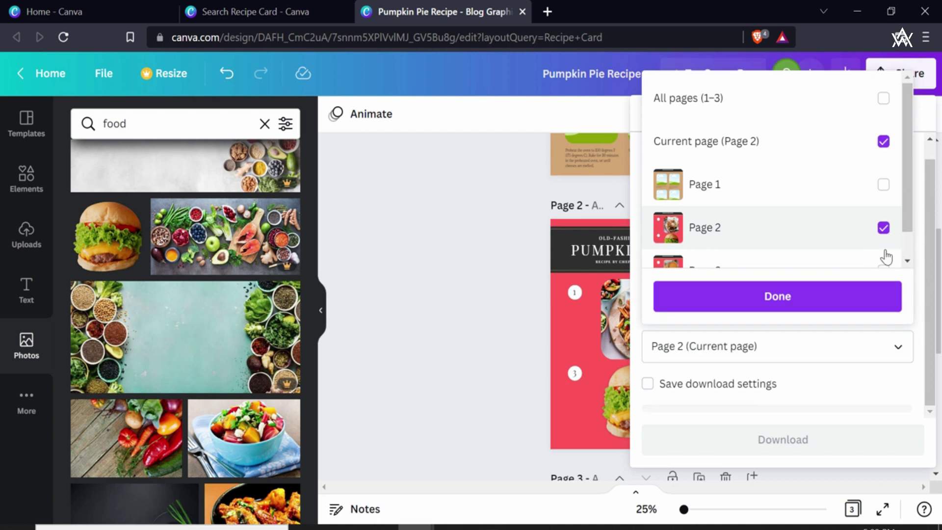
{"action": "left_click", "coordinate": [813, 307]}
Set the file type to JPG and download the selected page.
{"action": "left_click", "coordinate": [851, 181]}
{"action": "left_click", "coordinate": [707, 128]}
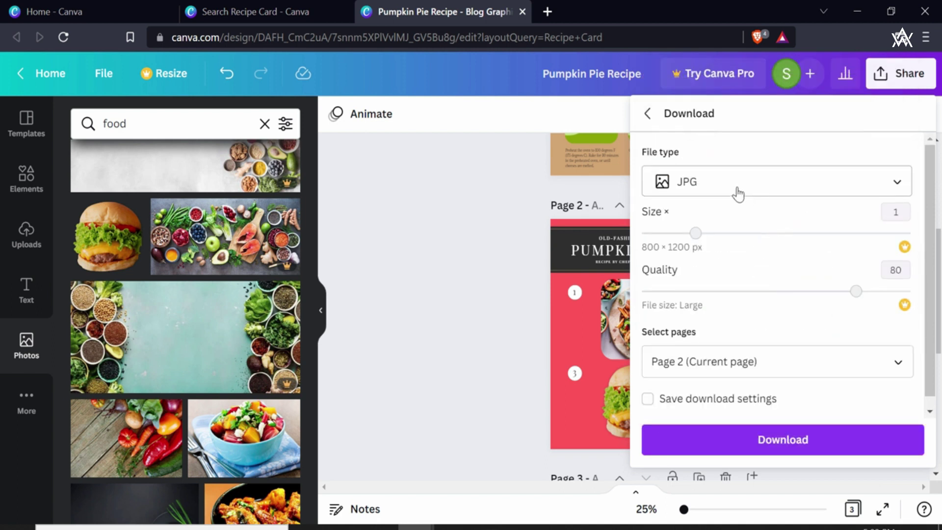
{"action": "left_click", "coordinate": [790, 199]}
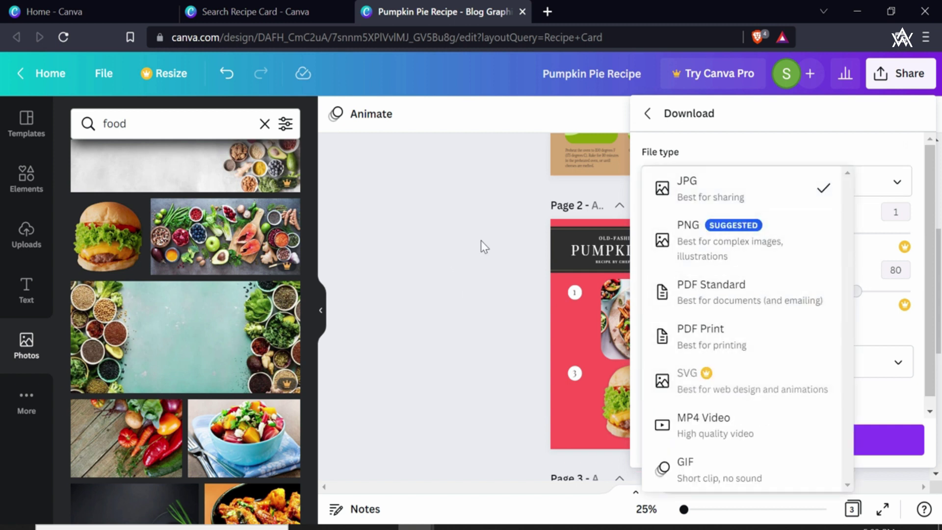
{"action": "left_click", "coordinate": [716, 189]}
{"action": "left_click", "coordinate": [782, 439]}
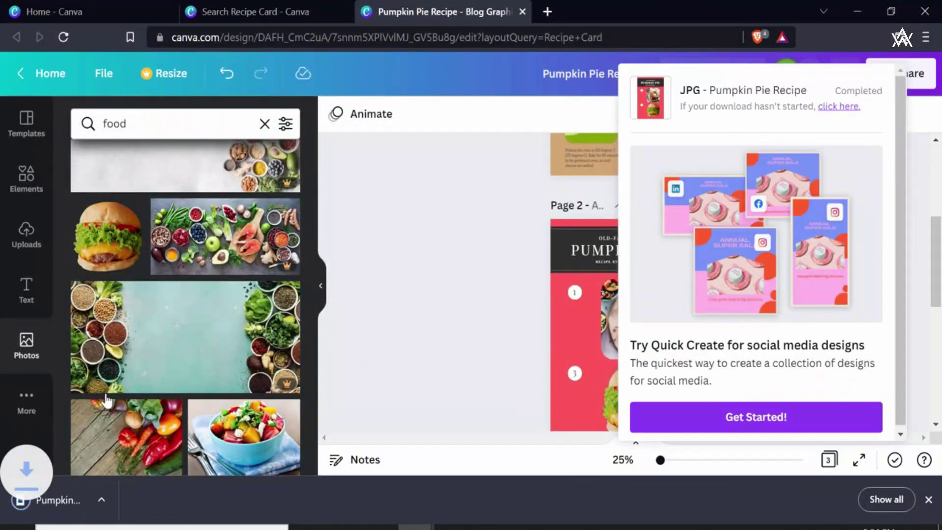
Open the downloaded Pumpkin Pie Recipe image from its folder to check it, then return to the design in Canva.
{"action": "left_click", "coordinate": [131, 498]}
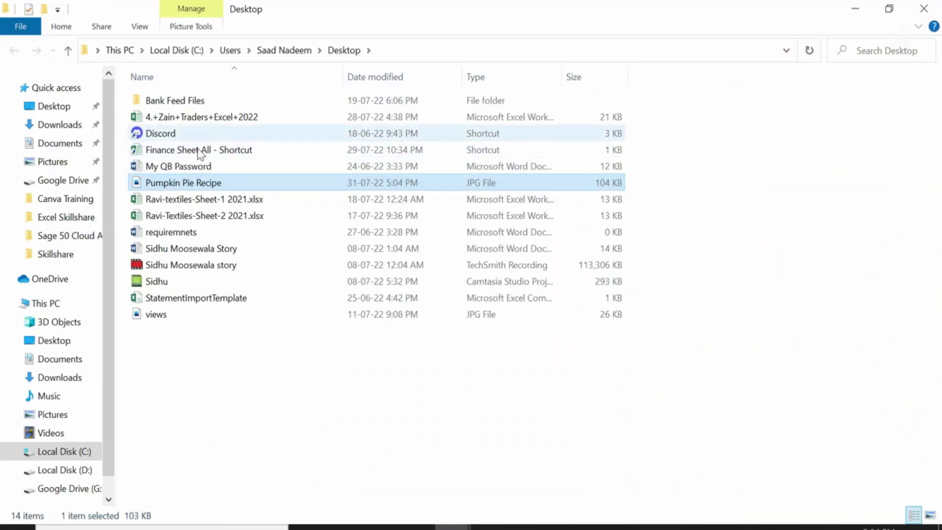
{"action": "double_click", "coordinate": [213, 185]}
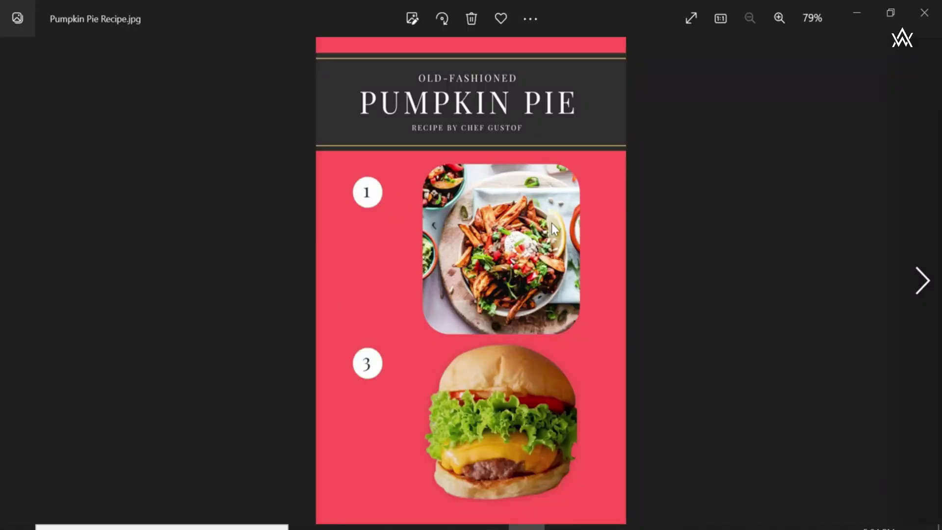
{"action": "left_click", "coordinate": [938, 15]}
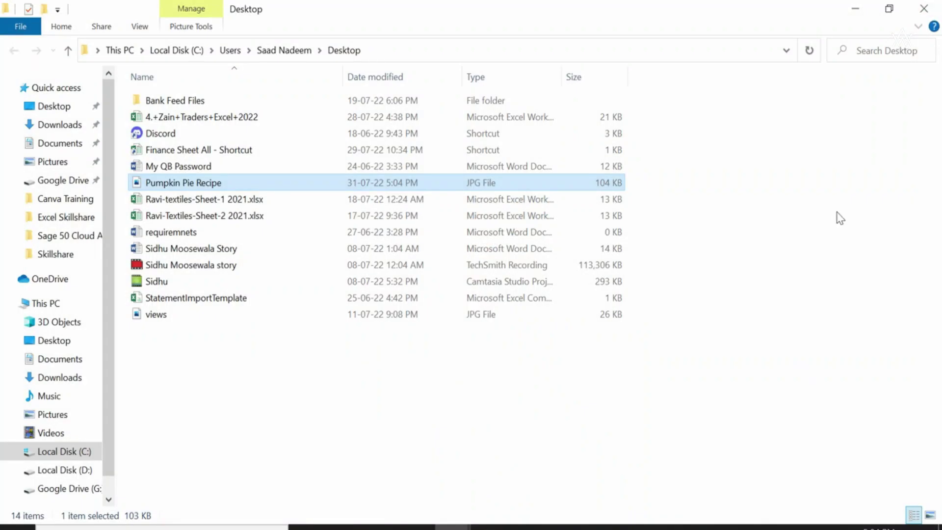
{"action": "key", "text": "alt+Tab"}
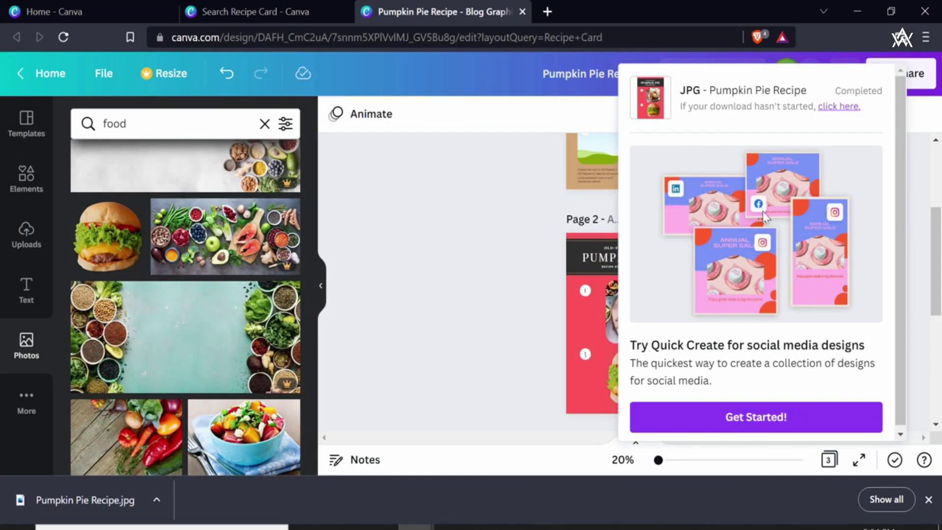
Dismiss the download notice and look through the design from page 1 to page 3, enlarging the view to 30%.
{"action": "left_click", "coordinate": [497, 217]}
{"action": "left_click_drag", "start_coordinate": [935, 253], "coordinate": [935, 199]}
{"action": "scroll", "coordinate": [727, 231], "scroll_direction": "up", "scroll_amount": 1}
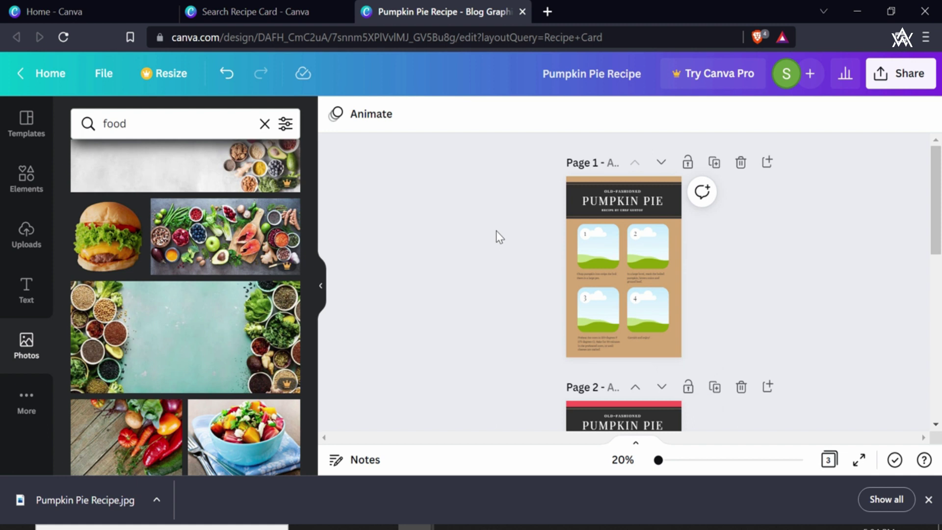
{"action": "scroll", "coordinate": [486, 228], "scroll_direction": "down", "scroll_amount": 10}
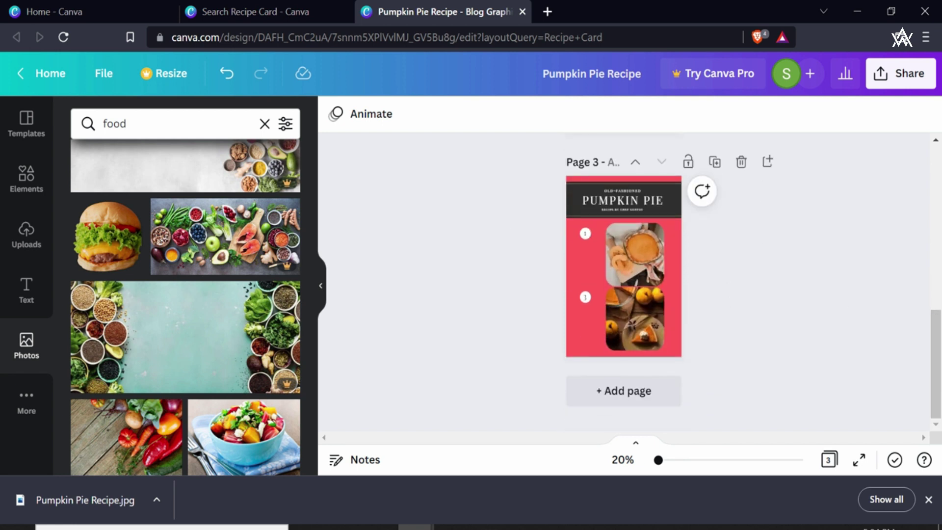
{"action": "left_click_drag", "start_coordinate": [658, 461], "coordinate": [662, 461]}
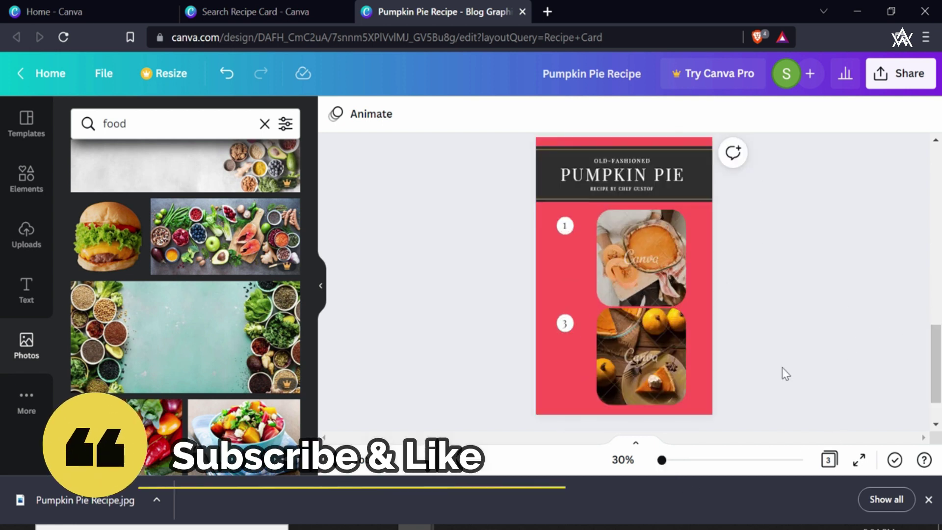